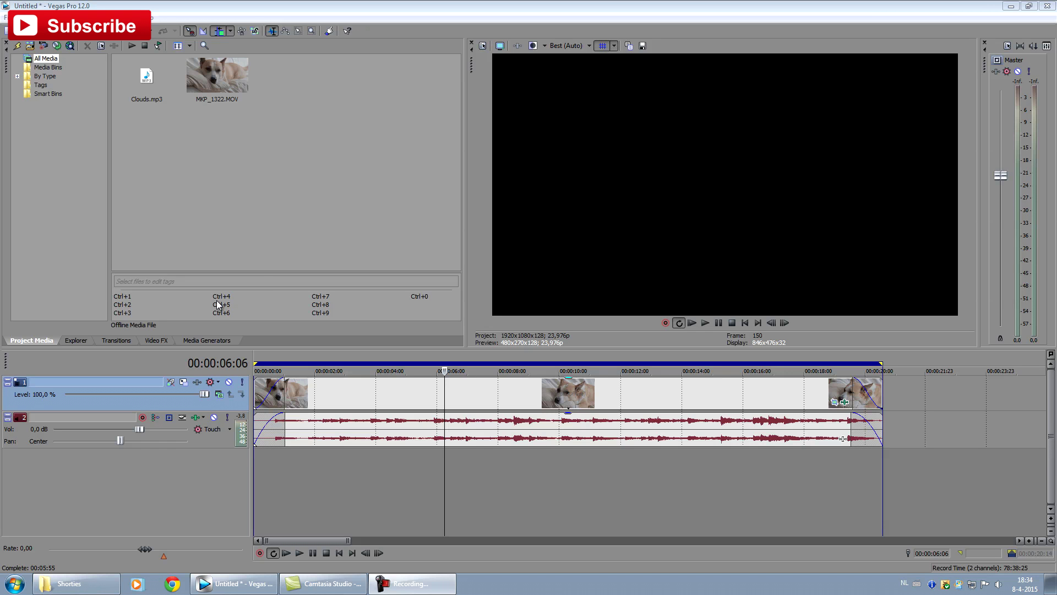
# Crop the dog clip in Pan/Crop so black letterbox bars sit above and below
pyautogui.click(835, 406)
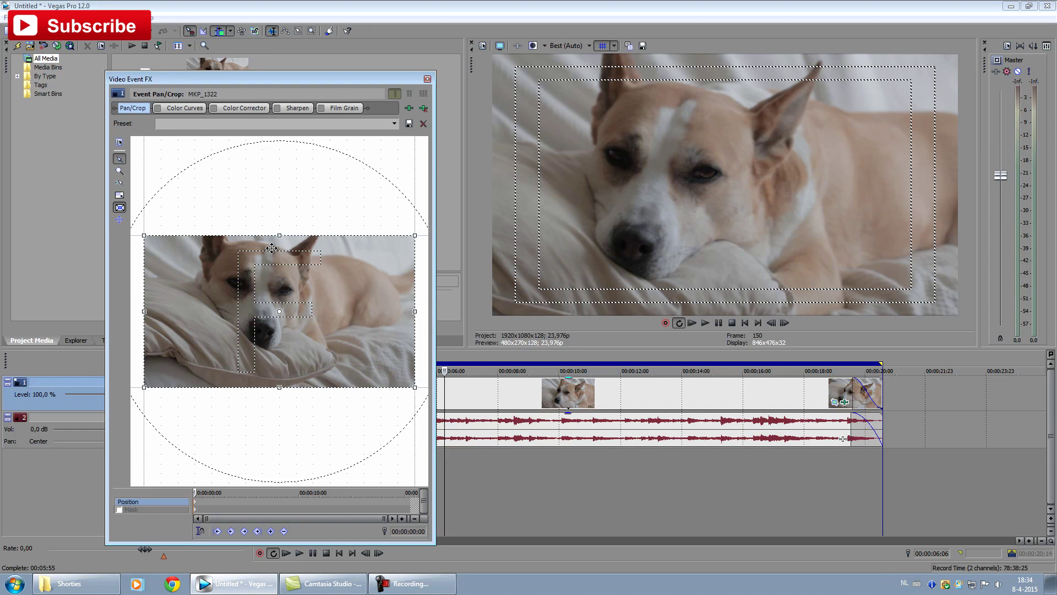
pyautogui.moveTo(281, 236); pyautogui.dragTo(281, 250)
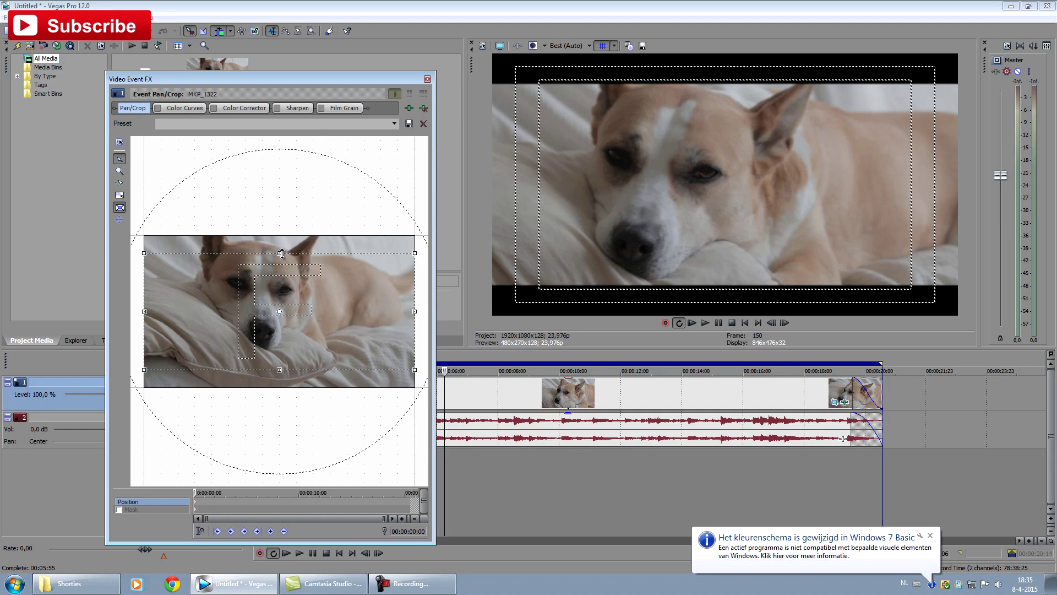
pyautogui.moveTo(281, 249); pyautogui.dragTo(282, 251)
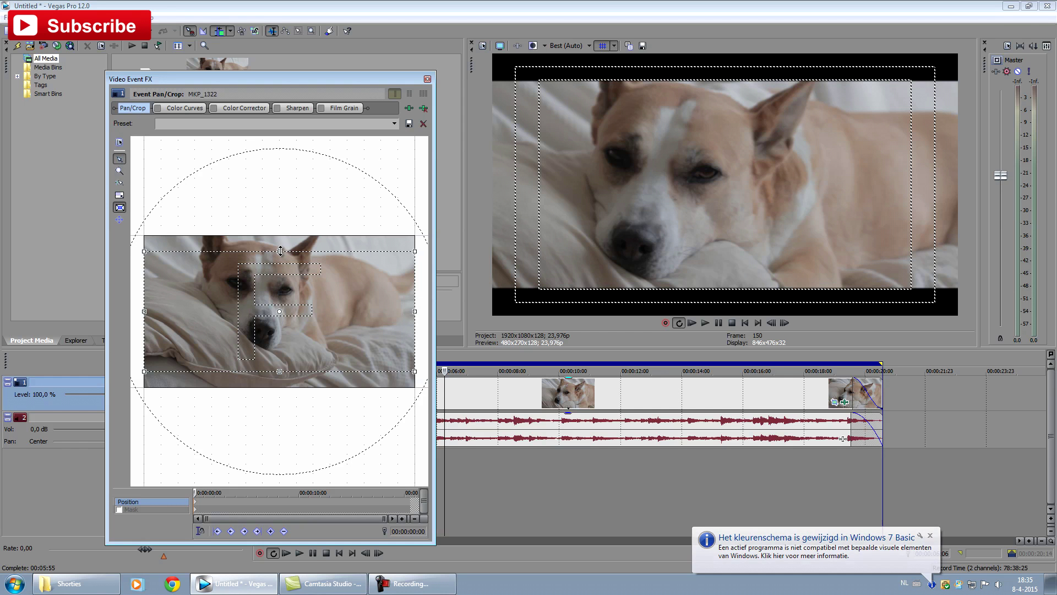
pyautogui.moveTo(280, 251); pyautogui.dragTo(280, 250)
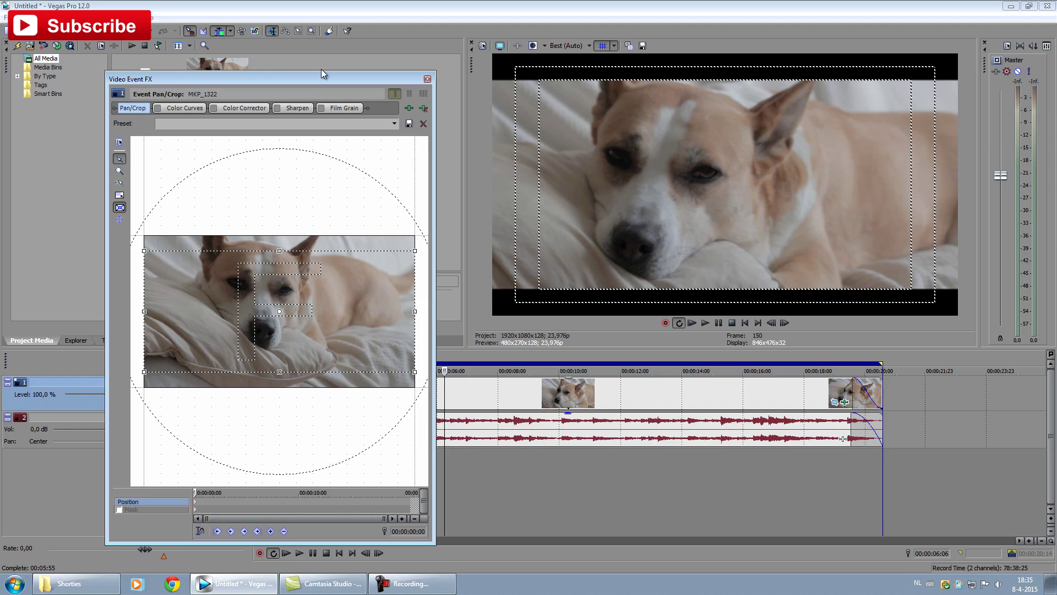
pyautogui.moveTo(299, 81)
pyautogui.mouseDown()
pyautogui.moveTo(284, 65)
pyautogui.moveTo(285, 81)
pyautogui.mouseUp()
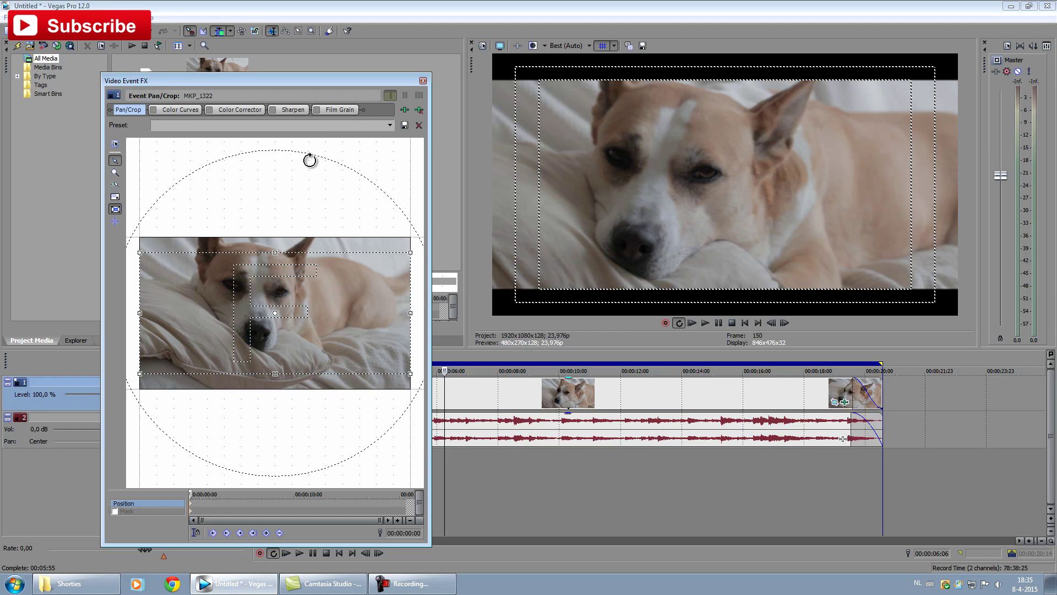
# Enable Color Curves and bend the RGB curve's highlight and shadow ends into an S-curve
pyautogui.click(153, 111)
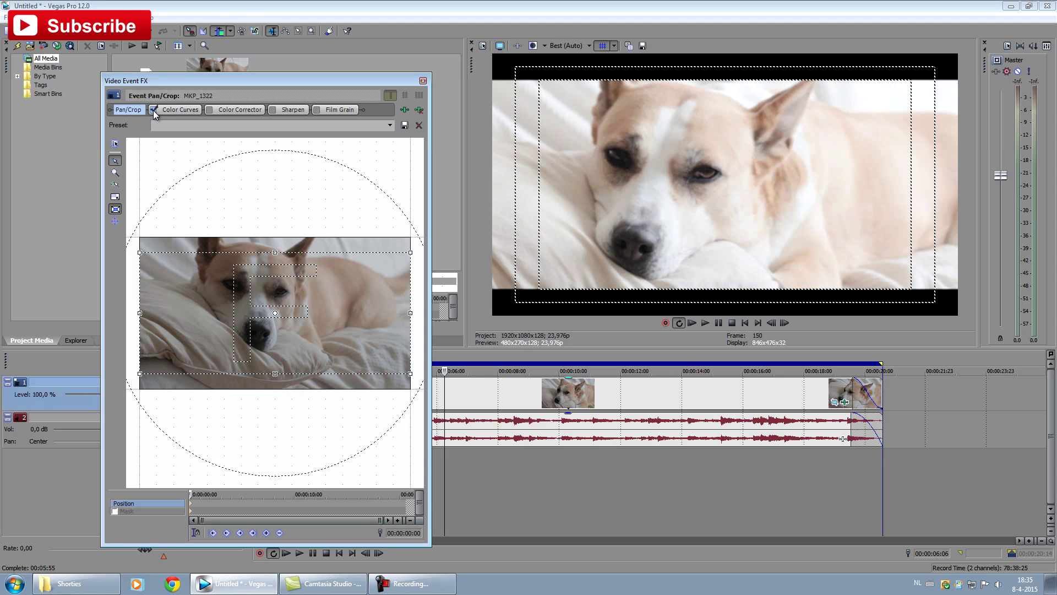
pyautogui.click(185, 110)
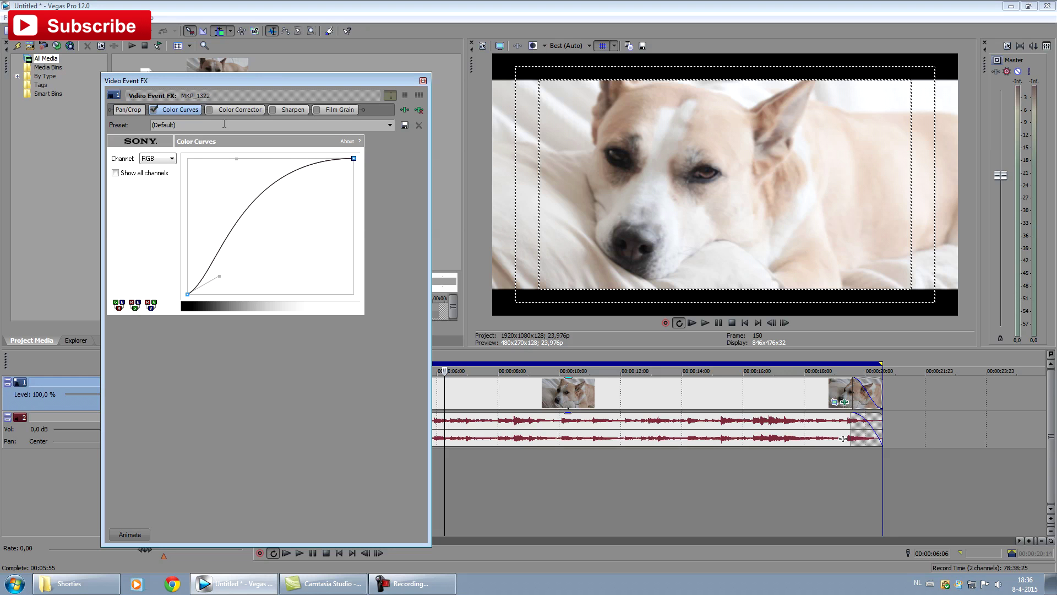
pyautogui.moveTo(237, 159)
pyautogui.mouseDown()
pyautogui.moveTo(259, 160)
pyautogui.moveTo(235, 159)
pyautogui.mouseUp()
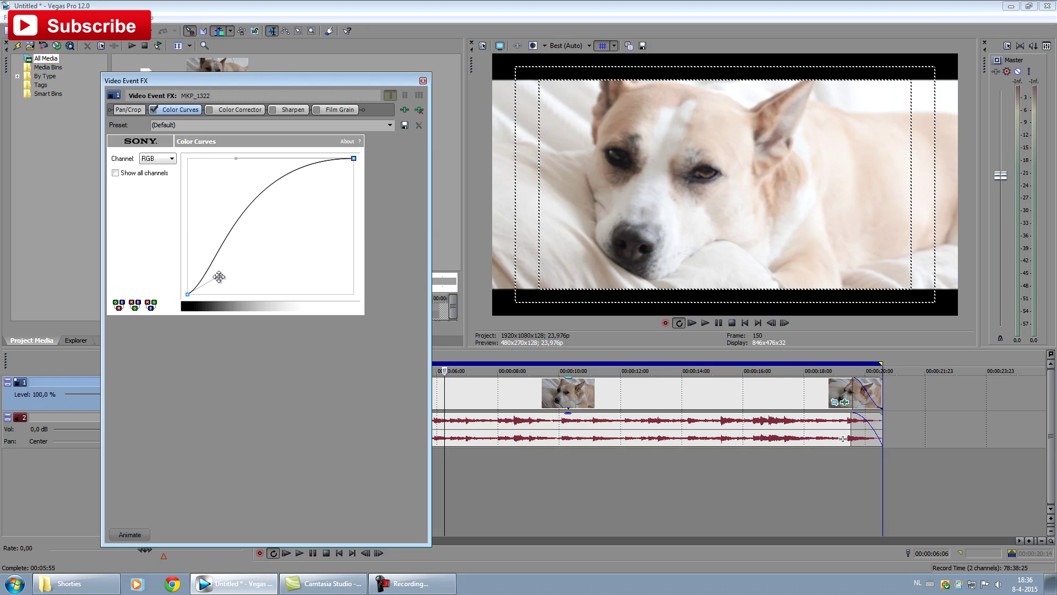
pyautogui.moveTo(219, 276)
pyautogui.mouseDown()
pyautogui.moveTo(236, 271)
pyautogui.moveTo(225, 274)
pyautogui.mouseUp()
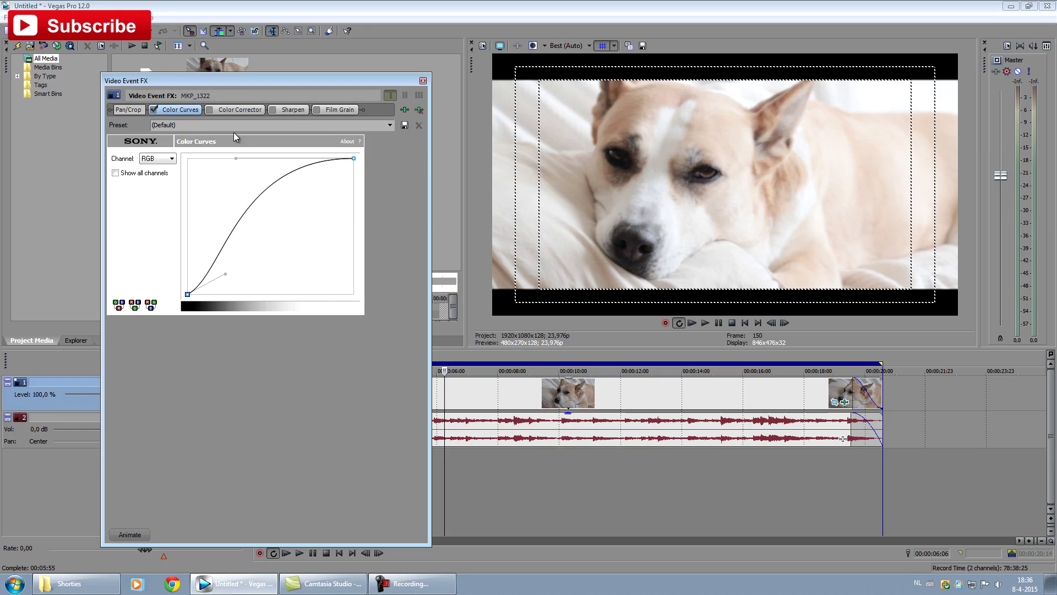
# Enable Color Corrector with Low tint 311,19 / 0,2531 and saturation 1,571, then redock the preview
pyautogui.click(211, 111)
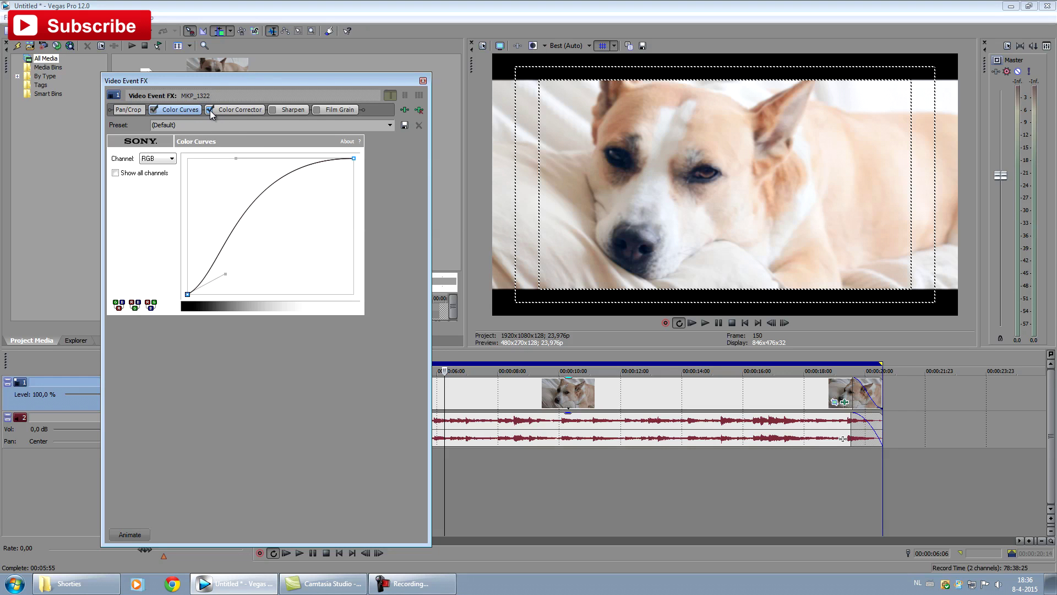
pyautogui.click(241, 108)
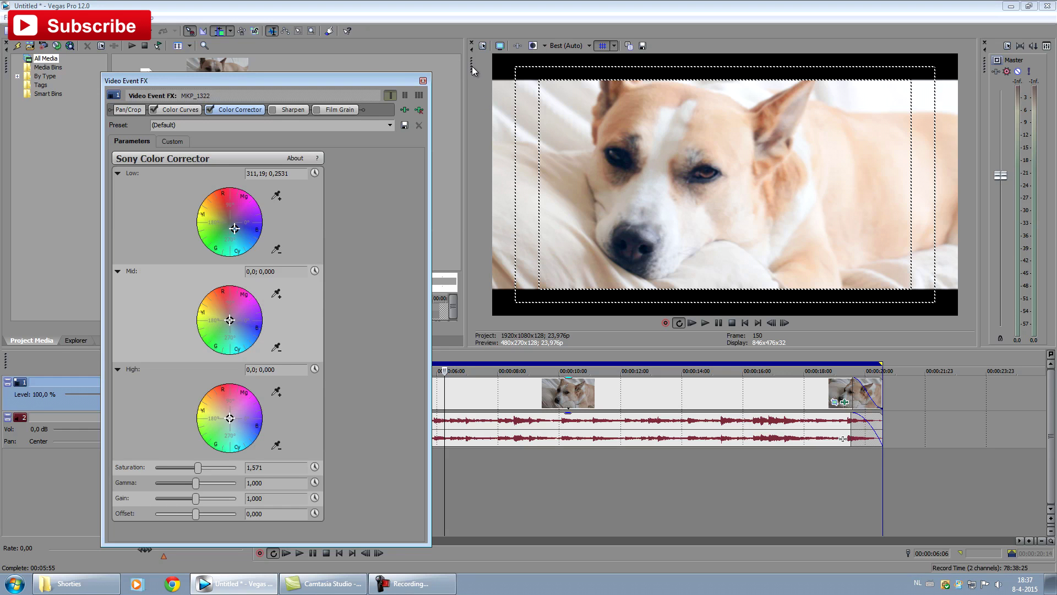
pyautogui.click(471, 67)
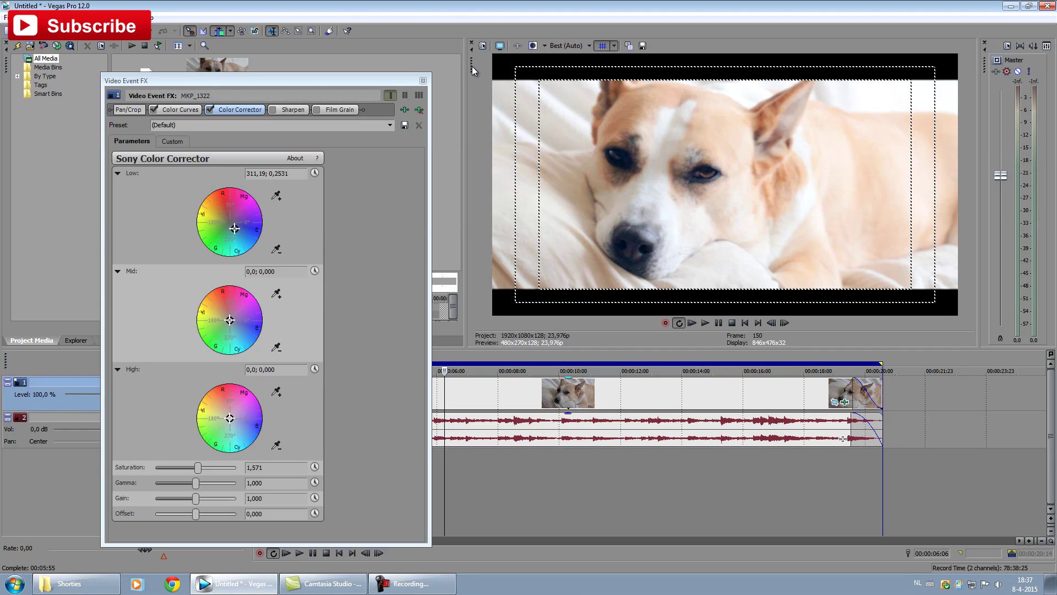
pyautogui.moveTo(471, 65); pyautogui.dragTo(1, 3)
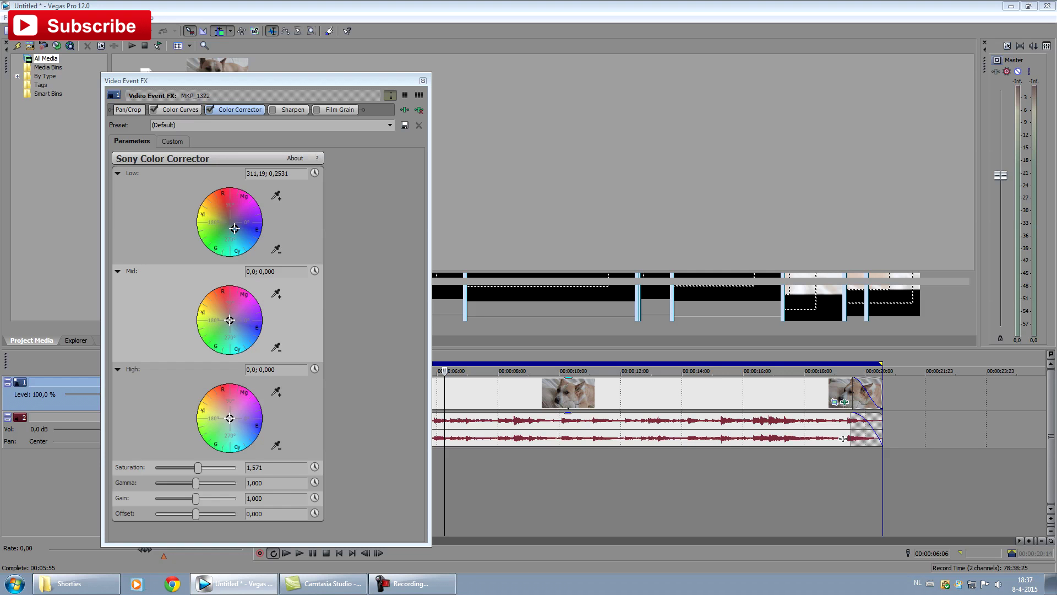
pyautogui.moveTo(1, 3); pyautogui.dragTo(493, 63)
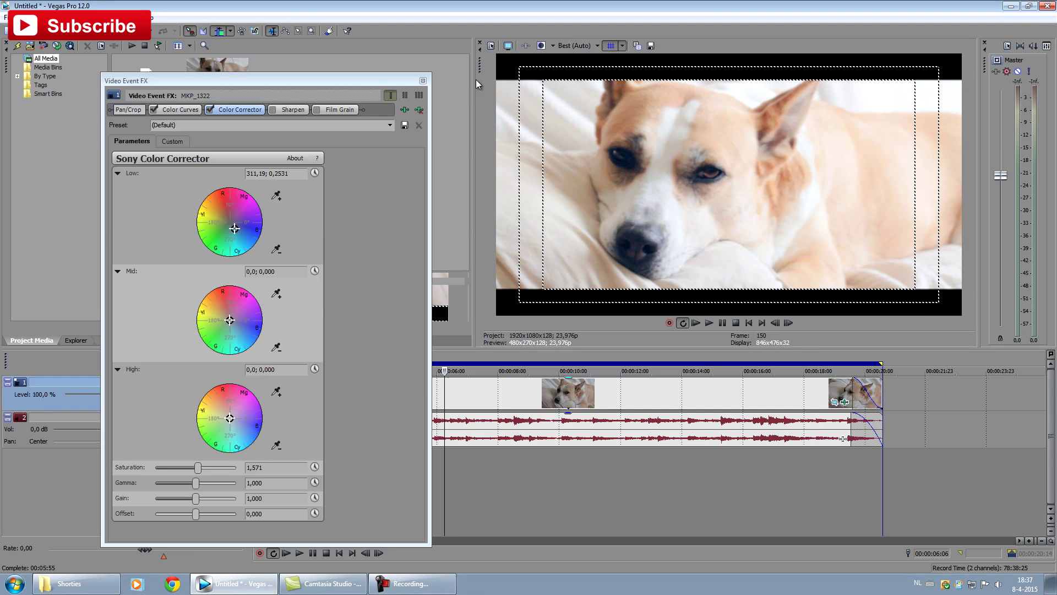
pyautogui.moveTo(477, 89); pyautogui.dragTo(501, 88)
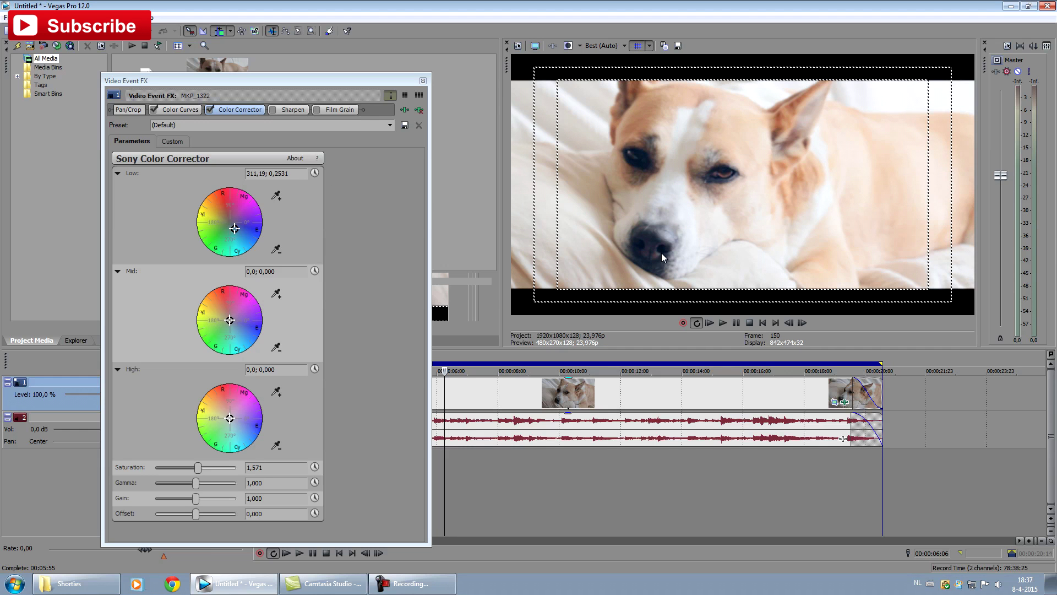
# Enable Sony Sharpen on clip MKP_1322 with an Amount of 0,800
pyautogui.click(272, 111)
pyautogui.click(298, 112)
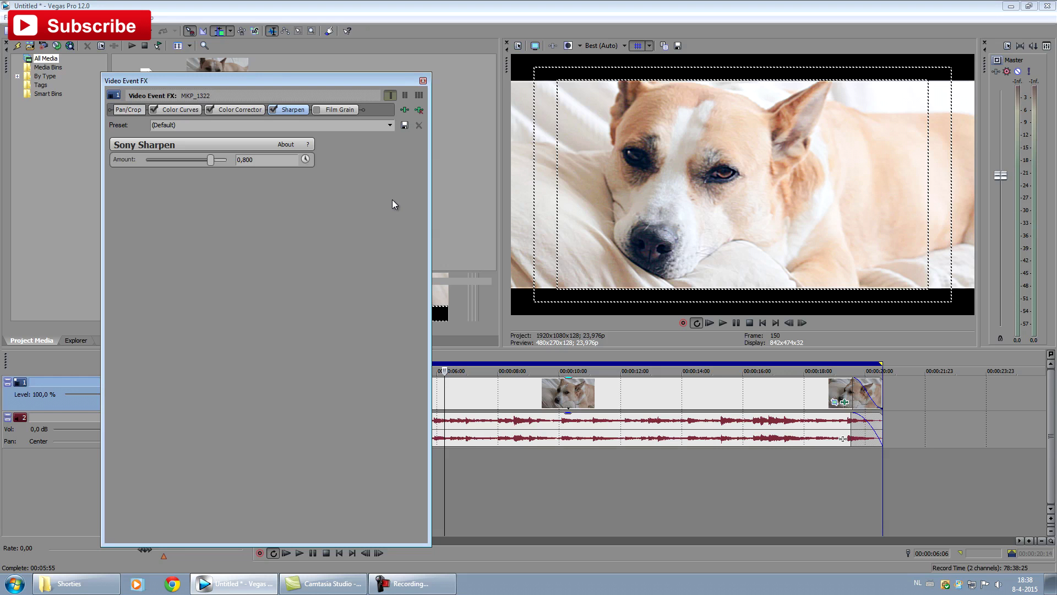
# Enable Film Grain, reset Granularity and Amount to 0,5000, then lower Amount to about 0,124
pyautogui.click(336, 110)
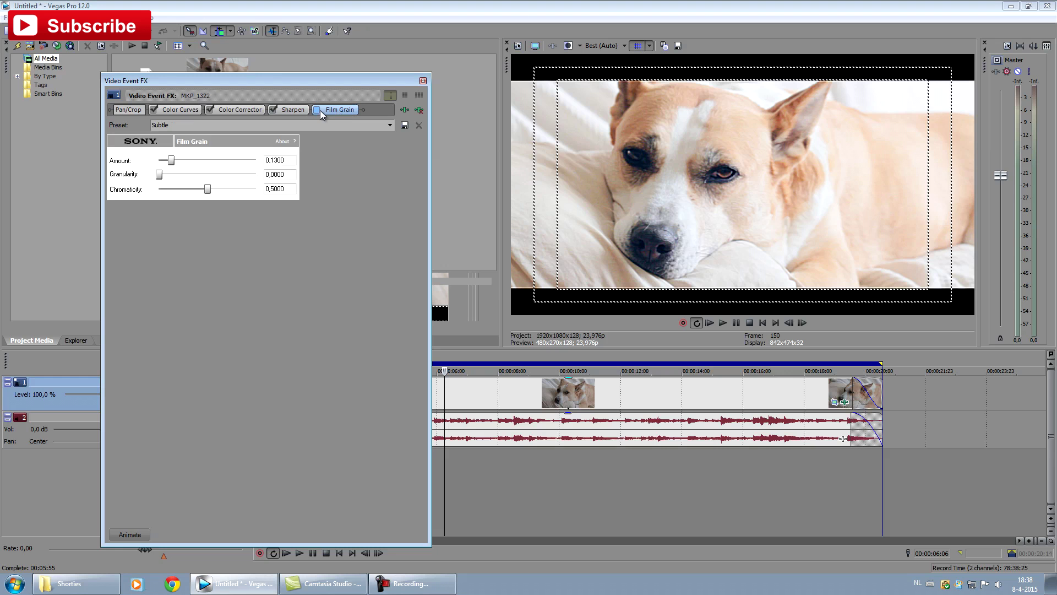
pyautogui.click(318, 109)
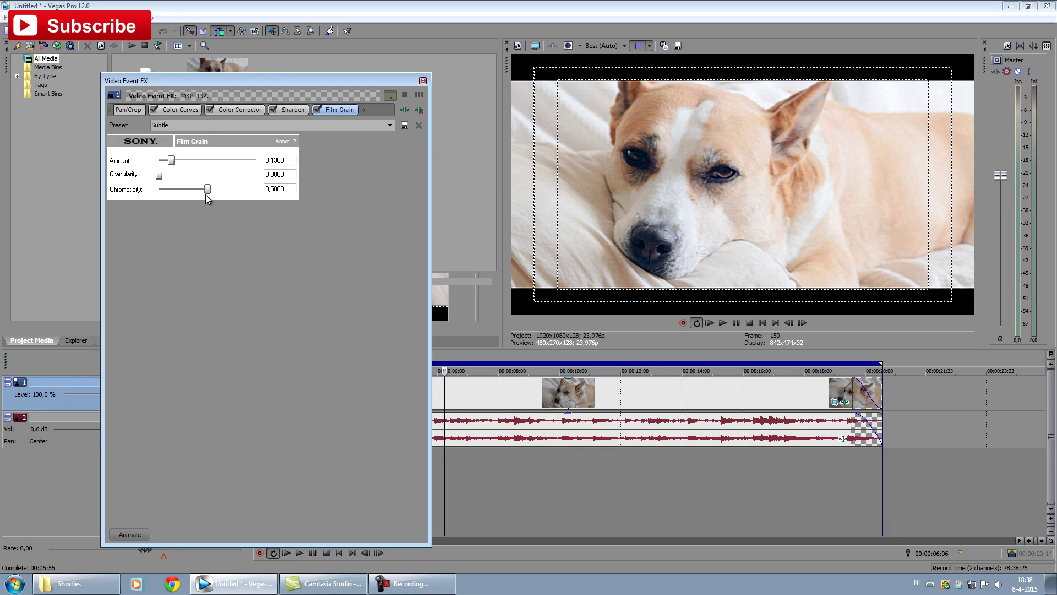
pyautogui.doubleClick(158, 175)
pyautogui.doubleClick(171, 160)
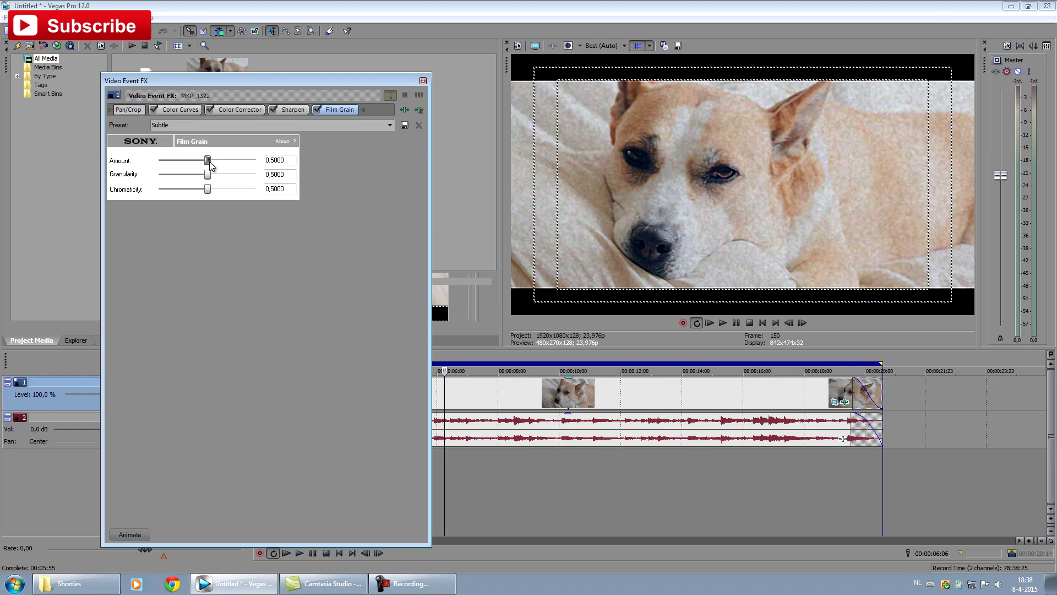
pyautogui.moveTo(209, 161); pyautogui.dragTo(172, 165)
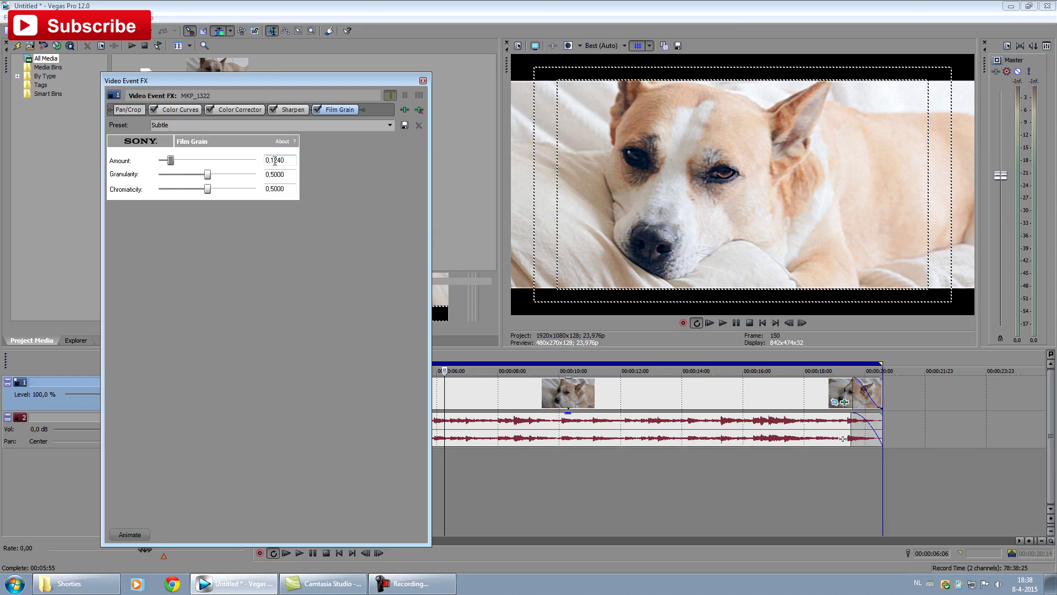
# Set the Film Grain Amount to 0,1300
pyautogui.moveTo(274, 161); pyautogui.dragTo(318, 166)
pyautogui.write('3')
pyautogui.click(209, 176)
# Set Granularity to 0,0000 and bring Chromaticity back to about 0,5000
pyautogui.moveTo(253, 181)
pyautogui.mouseDown()
pyautogui.moveTo(160, 182)
pyautogui.moveTo(259, 191)
pyautogui.mouseUp()
pyautogui.moveTo(254, 176); pyautogui.dragTo(149, 176)
pyautogui.moveTo(208, 189); pyautogui.dragTo(249, 191)
pyautogui.moveTo(263, 190)
pyautogui.mouseDown()
pyautogui.moveTo(159, 190)
pyautogui.moveTo(265, 200)
pyautogui.mouseUp()
pyautogui.moveTo(161, 175); pyautogui.dragTo(263, 177)
pyautogui.moveTo(255, 174); pyautogui.dragTo(105, 175)
pyautogui.moveTo(255, 189); pyautogui.dragTo(209, 191)
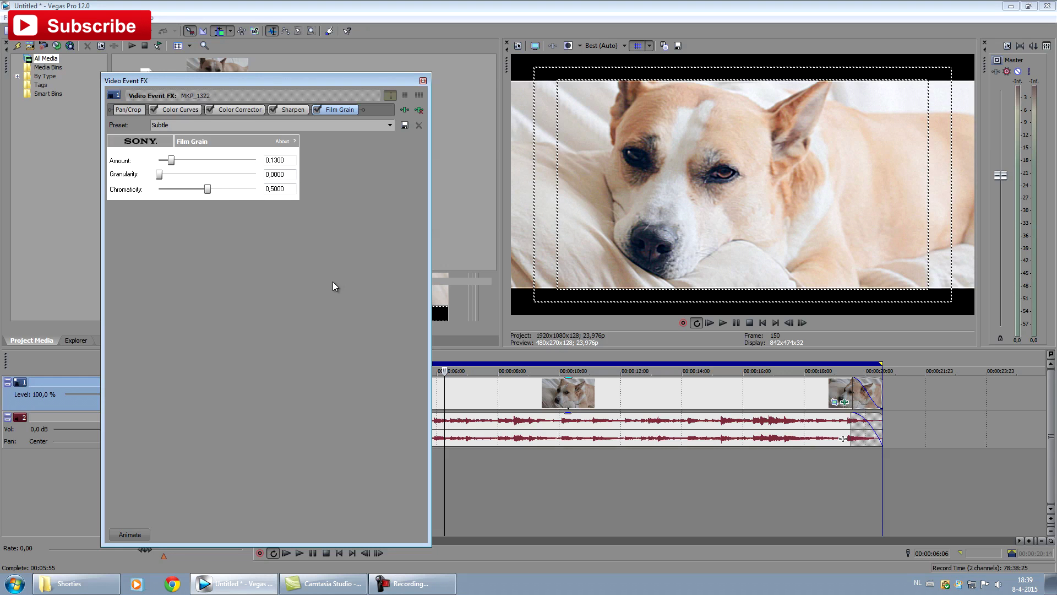